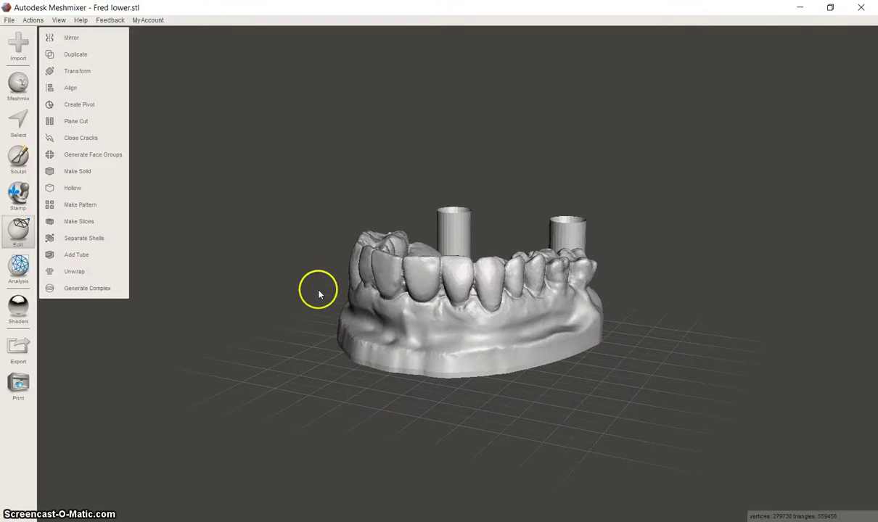
Try the pivot and alignment tools on the model, then cancel both.
left_click(78, 104)
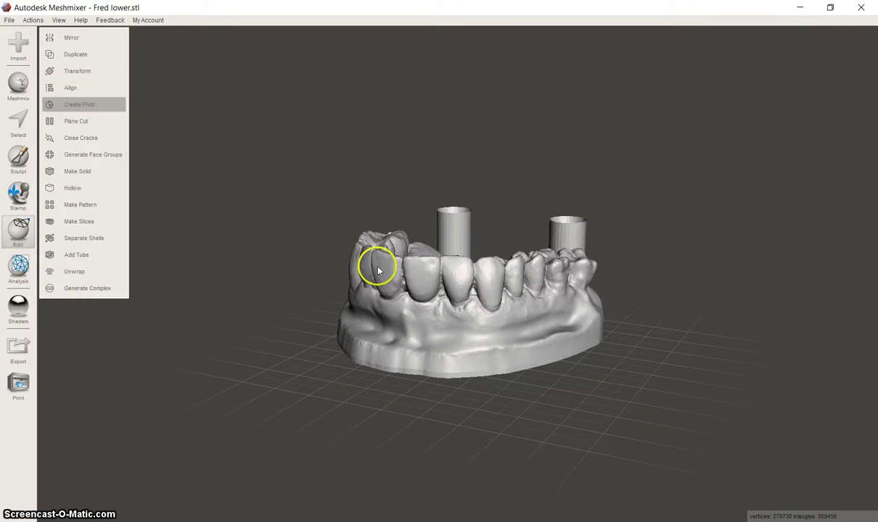
left_click(363, 288)
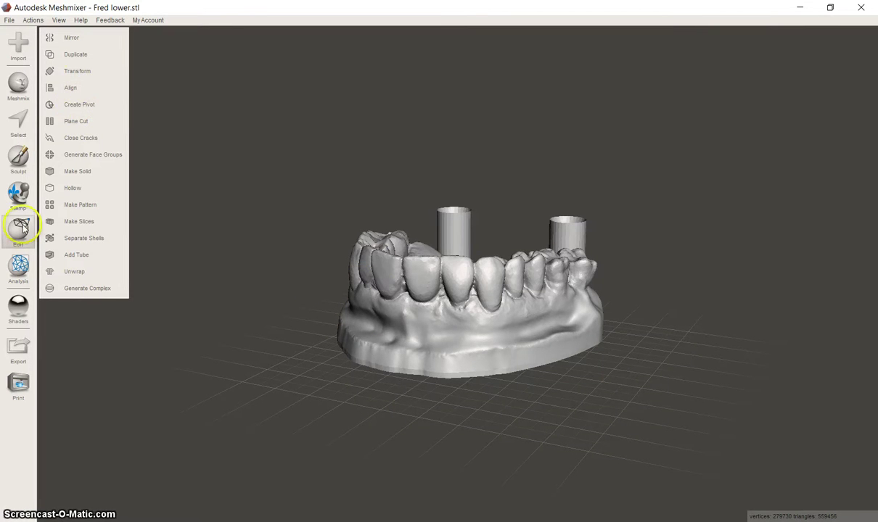
left_click(74, 88)
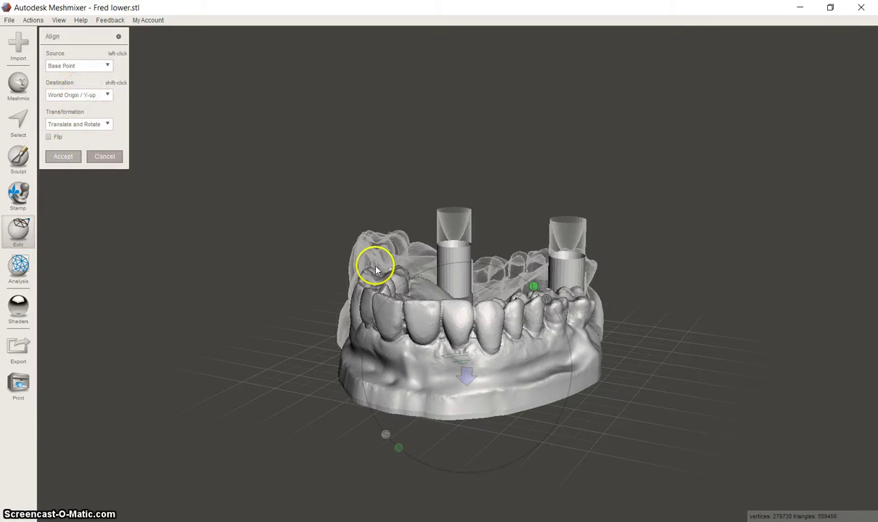
key("Return")
Move the dental arch up with Translate Y set to 10 mm and accept.
left_click(94, 72)
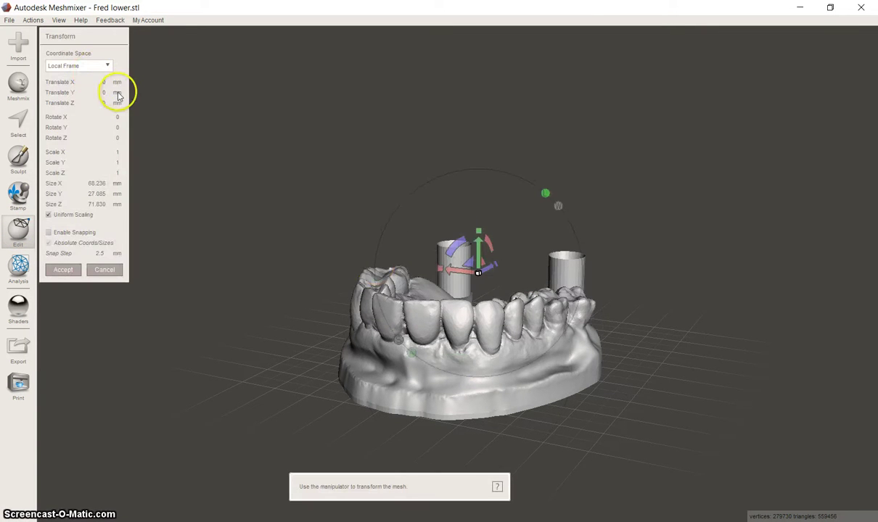
left_click(99, 92)
type("10")
key("Return")
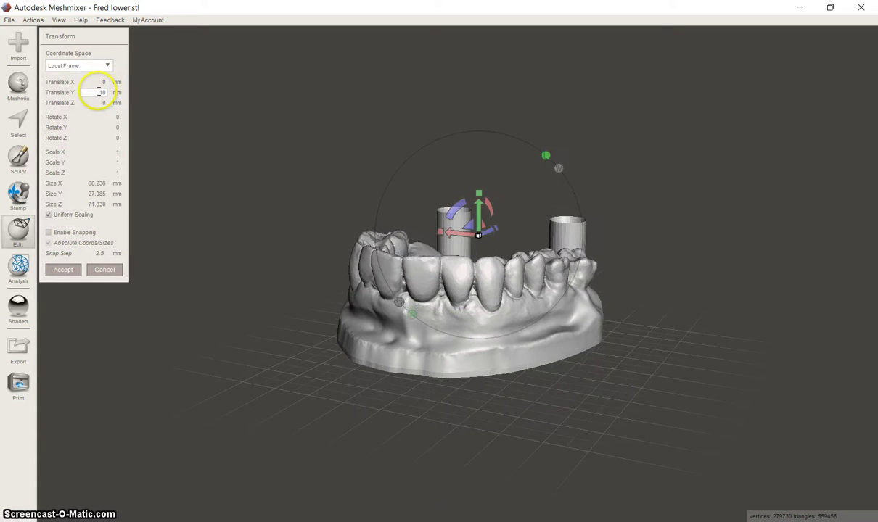
left_click(63, 272)
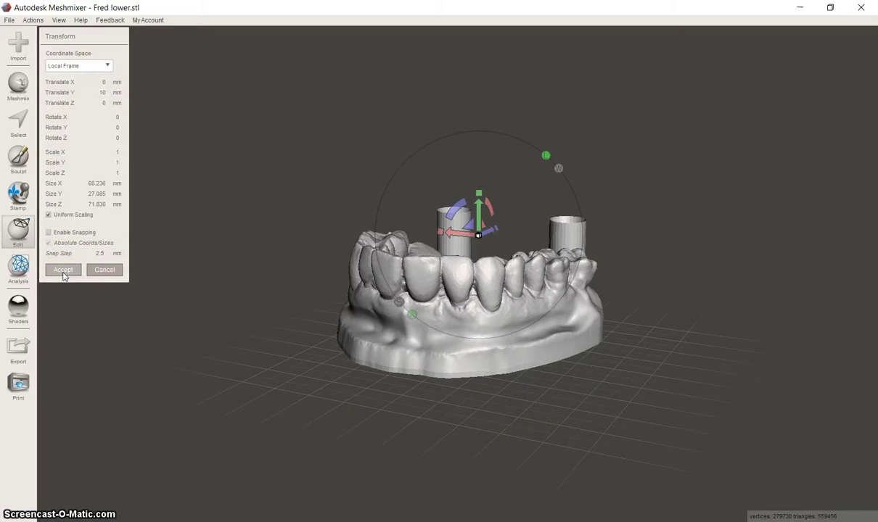
Add a cylinder primitive and shrink it to Size X 1 mm.
right_click_drag(285, 231, 209, 188)
left_click(18, 86)
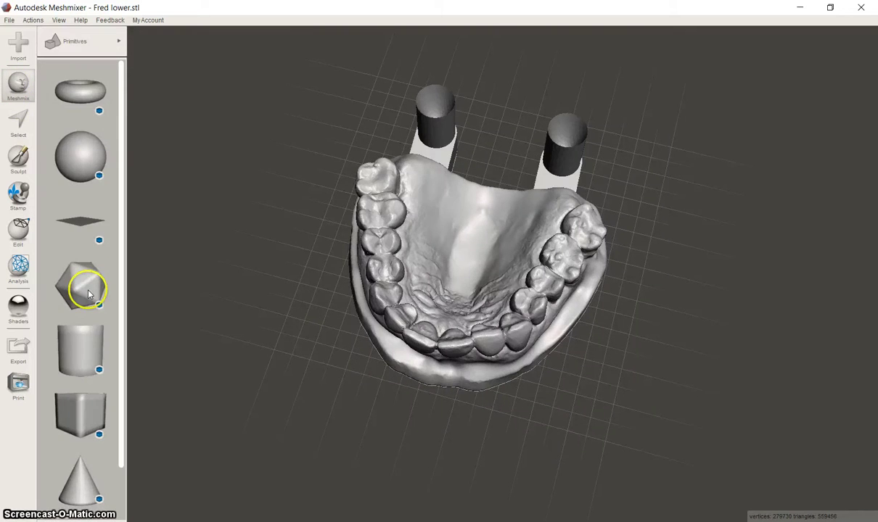
left_click_drag(83, 356, 232, 231)
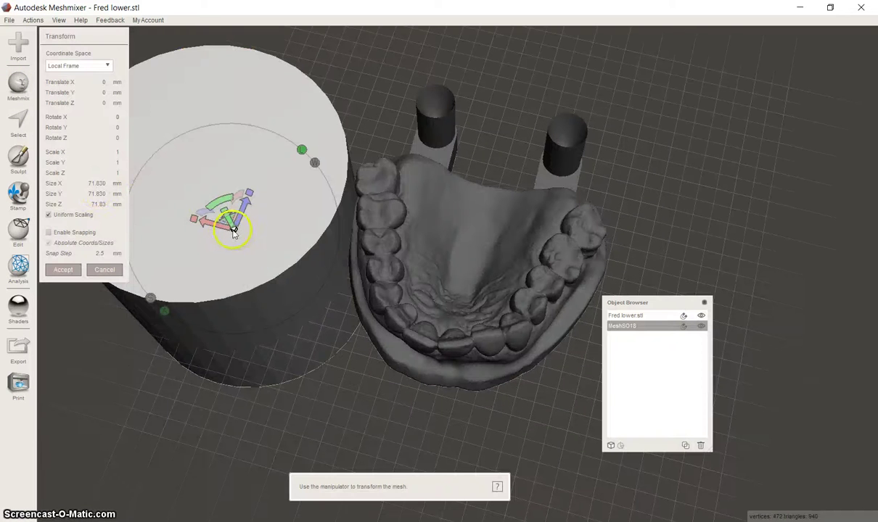
double_click(92, 184)
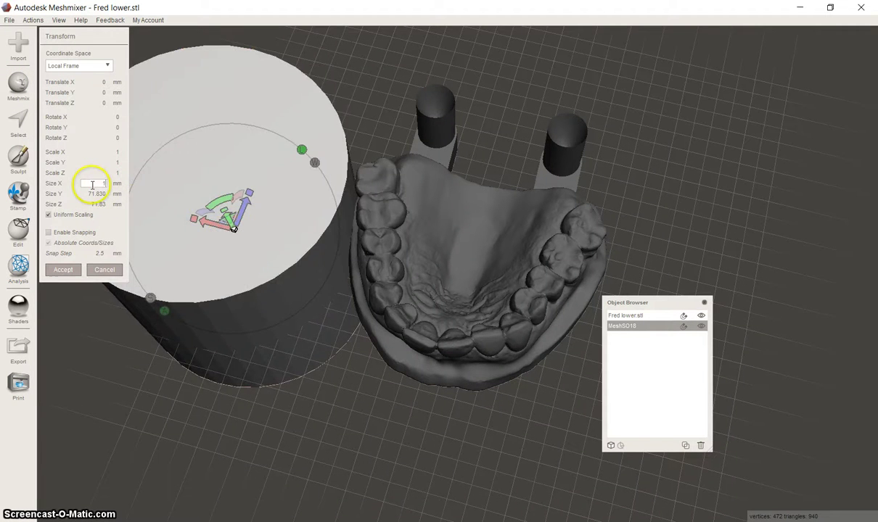
type("1")
key("Tab")
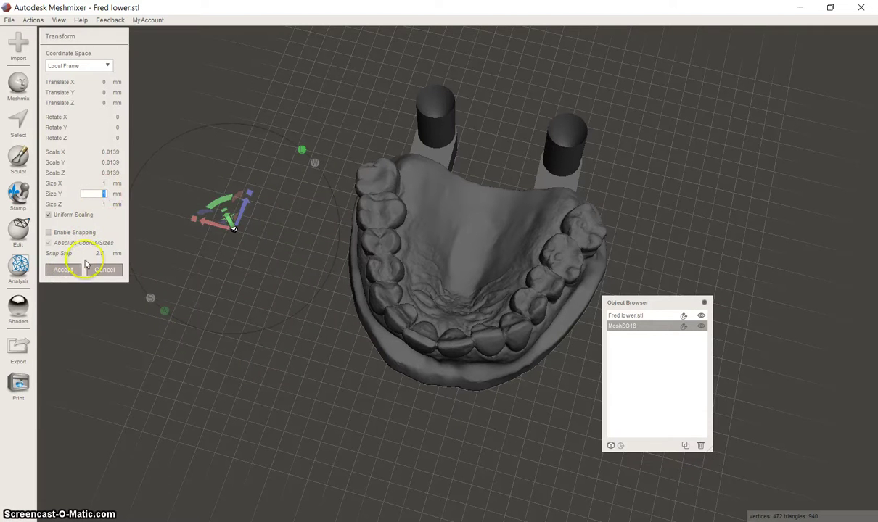
left_click(63, 270)
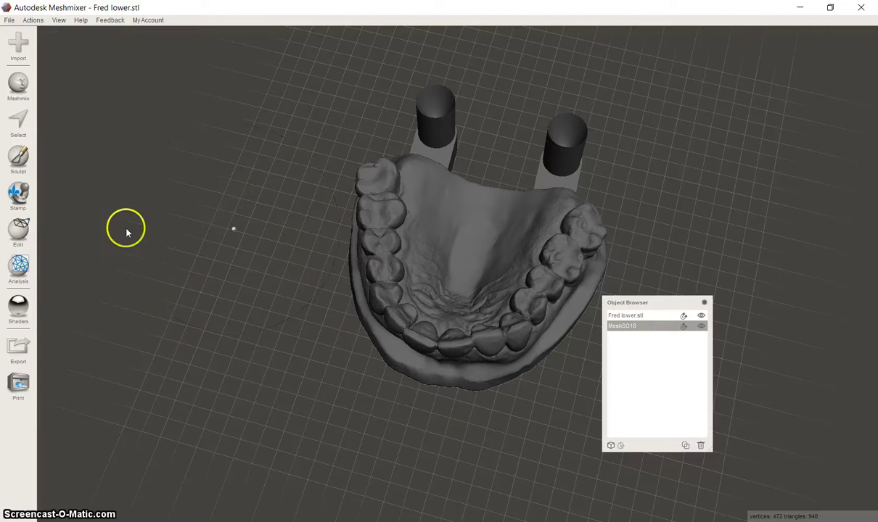
Align the small cylinder to the world origin, then orbit and zoom around the dental model.
left_click(21, 231)
left_click(86, 89)
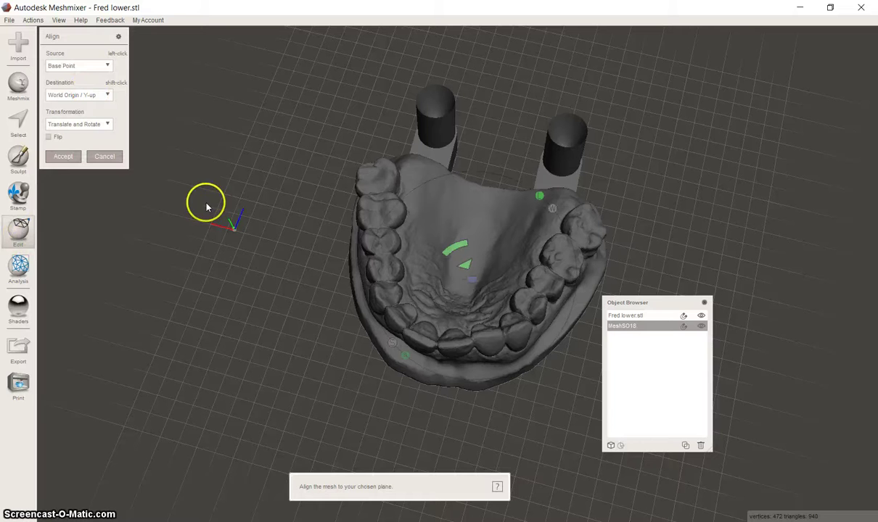
left_click(70, 161)
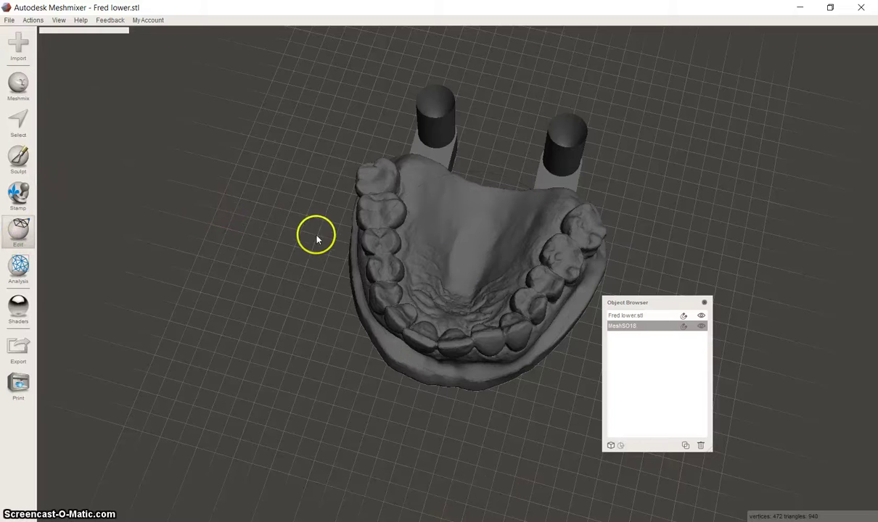
right_click_drag(319, 191, 324, 112)
right_click_drag(482, 399, 453, 347)
scroll(484, 374, "up", 3)
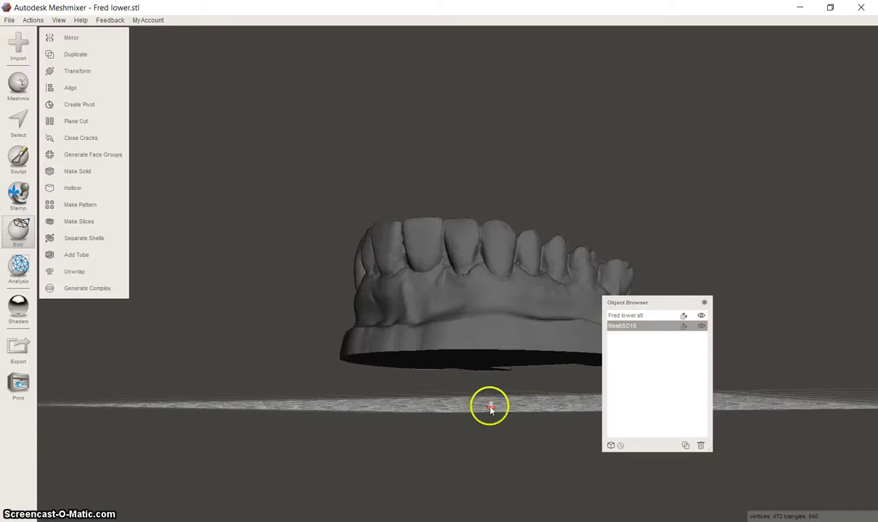
Select both Fred lower.stl and the MeshSO18 cylinder and combine them into one object.
left_click(630, 316, "shift")
left_click(634, 327)
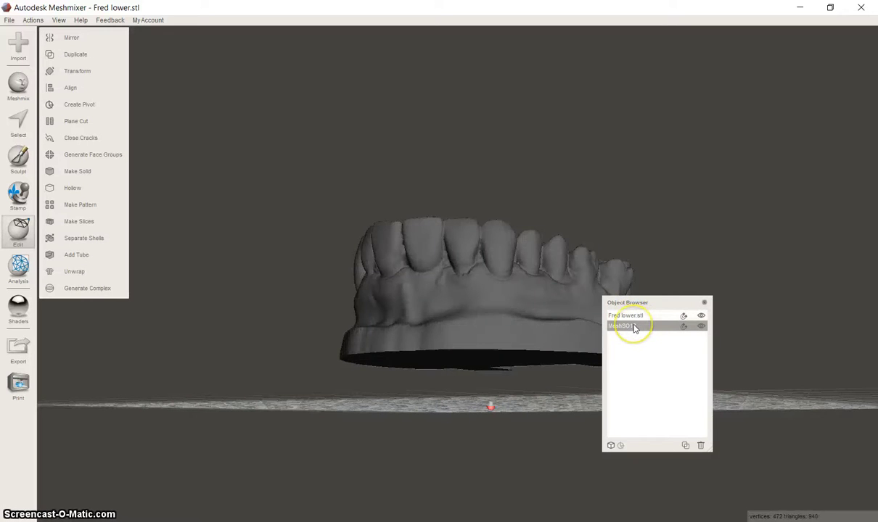
left_click(629, 316, "shift")
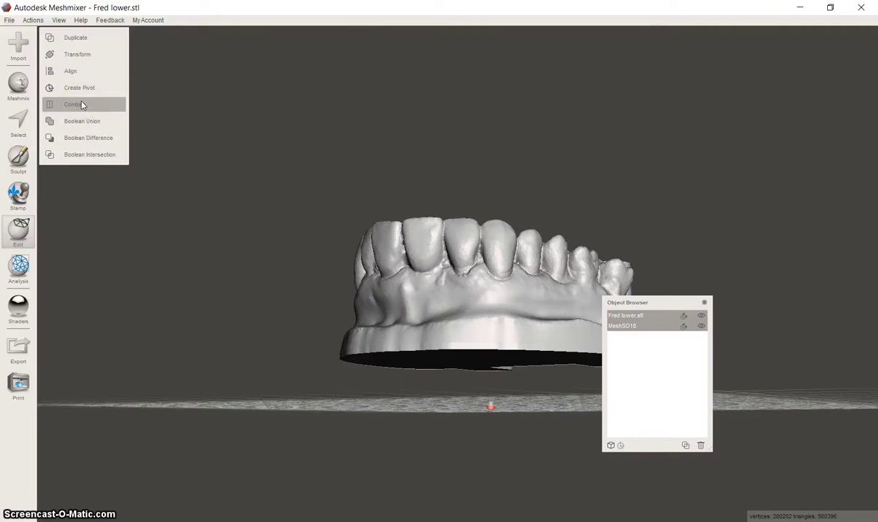
right_click_drag(414, 244, 441, 275)
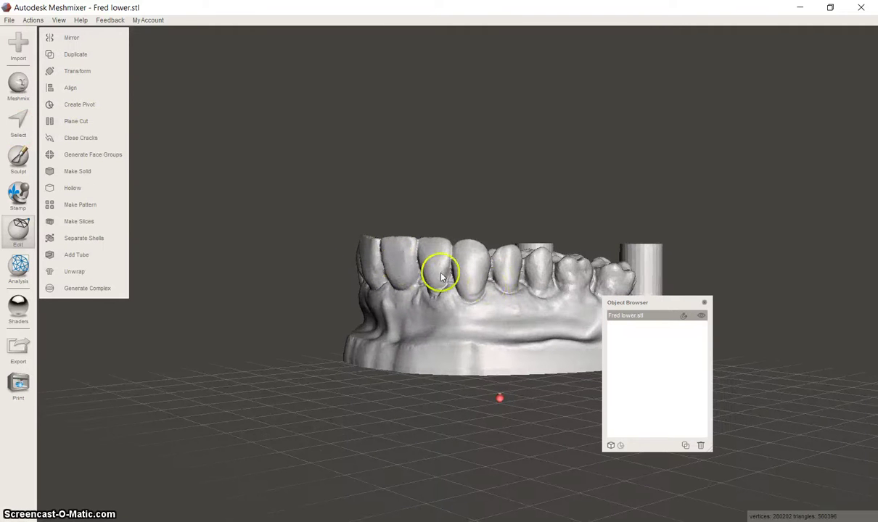
left_click(18, 267)
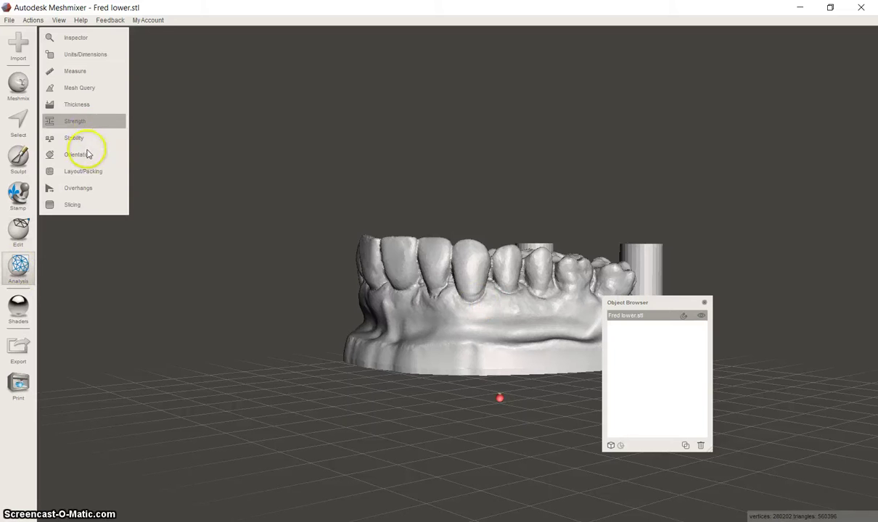
Open Overhangs with a 1 mm post diameter and 0.1 mm tip diameter, showing advanced settings.
left_click(80, 188)
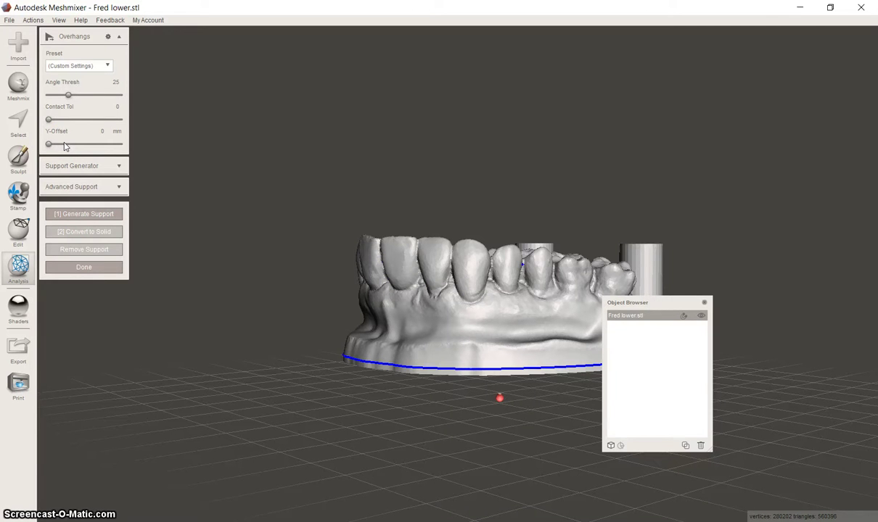
left_click(119, 166)
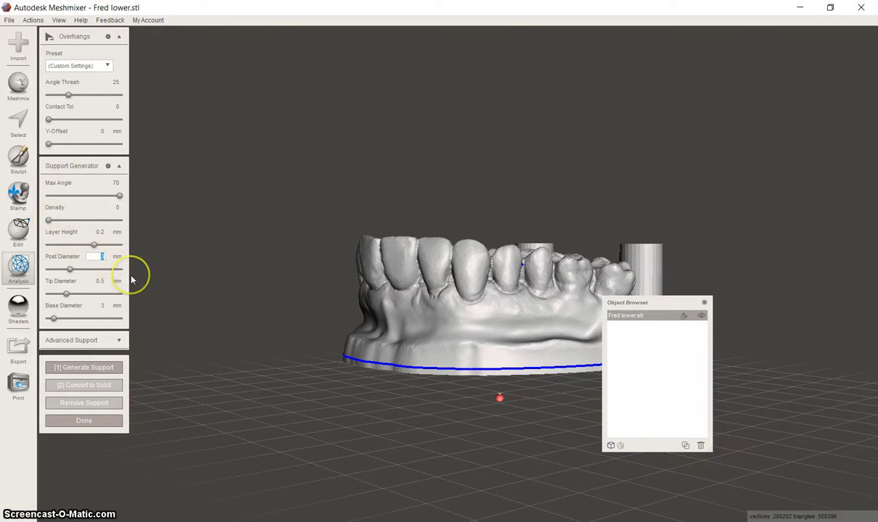
key("Return")
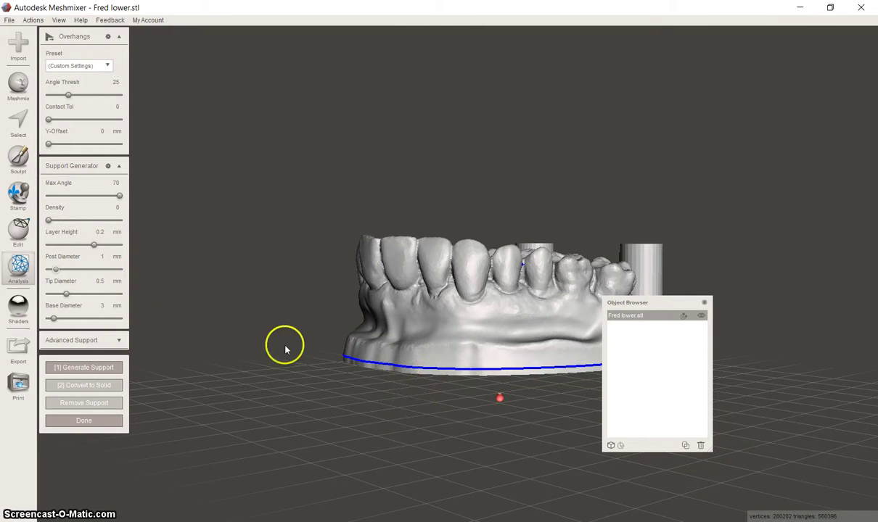
left_click(107, 281)
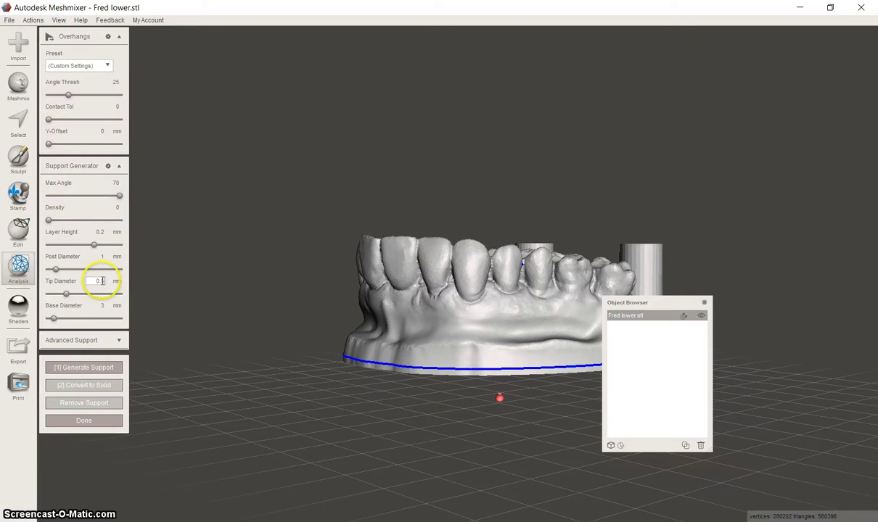
key("BackSpace")
type("1")
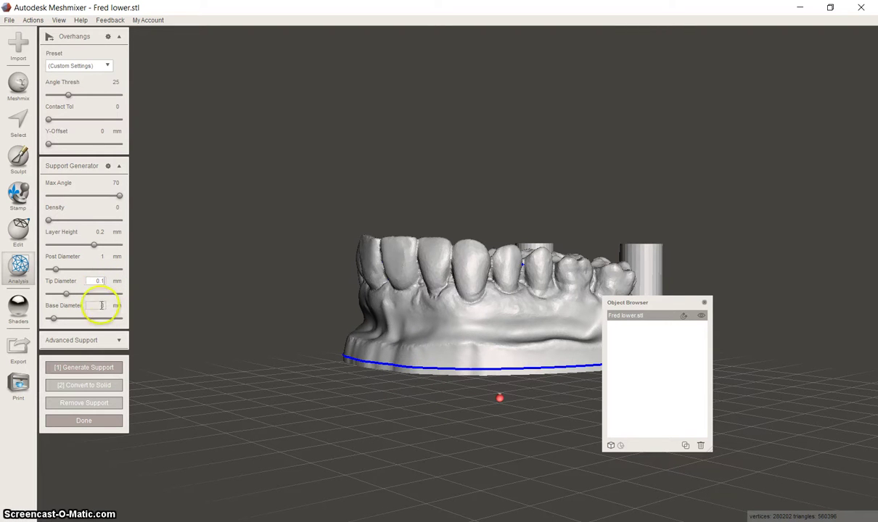
left_click(120, 167)
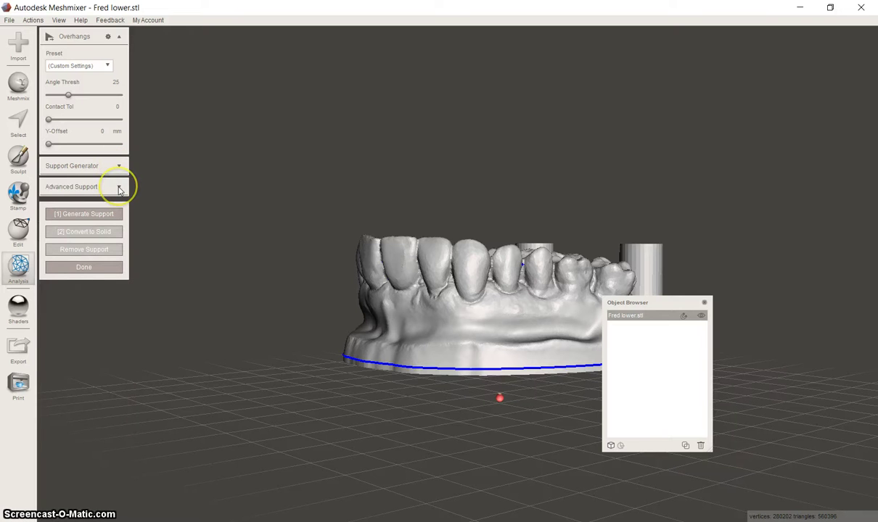
left_click(120, 188)
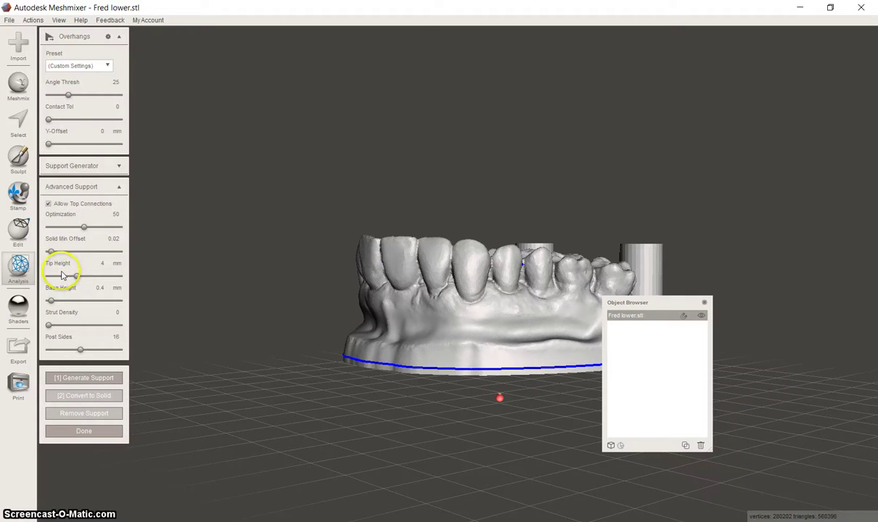
Generate the overhang supports and wait as it builds toward 3940 connections.
left_click(98, 378)
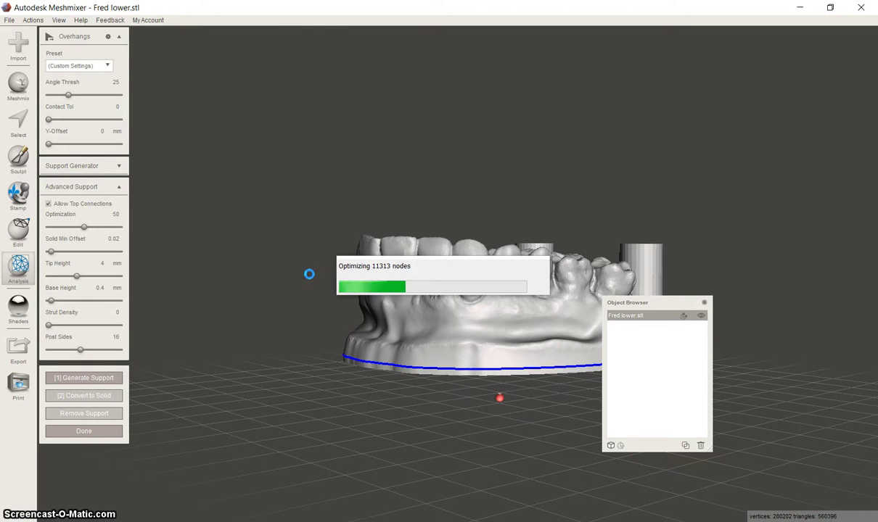
left_click(309, 275)
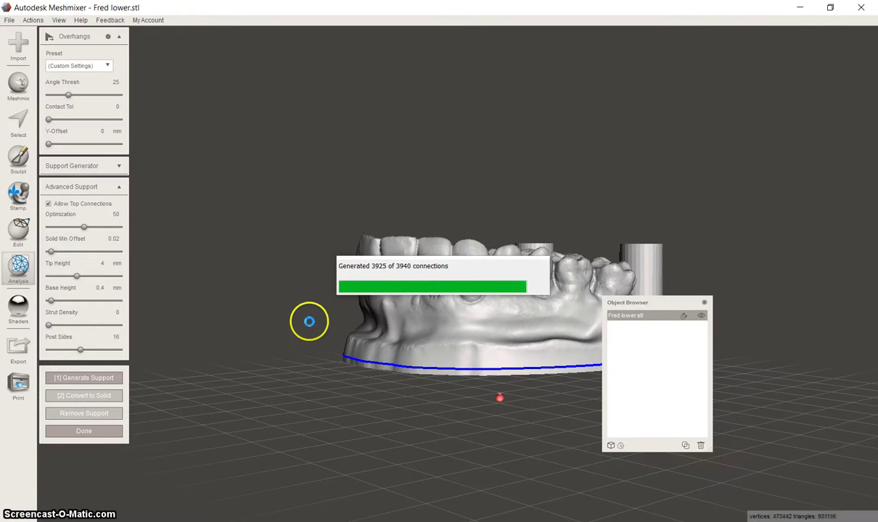
Zoom into the front teeth and remove the stray blue strut, then the yellow one.
scroll(475, 386, "up", 2)
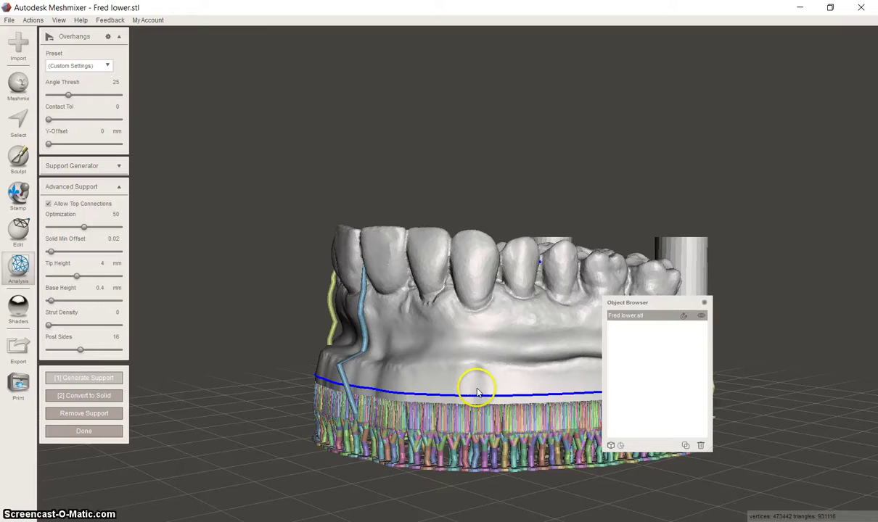
right_click_drag(476, 392, 344, 274)
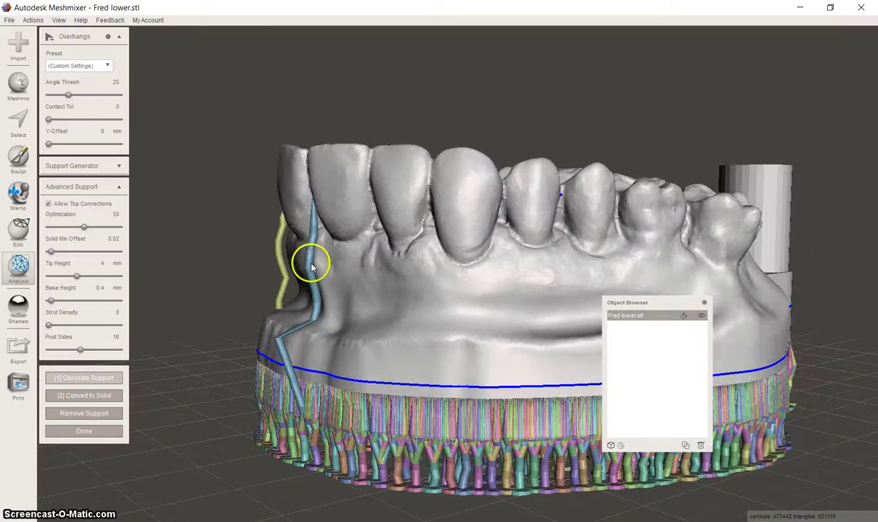
scroll(312, 296, "up", 2)
scroll(356, 284, "up", 2)
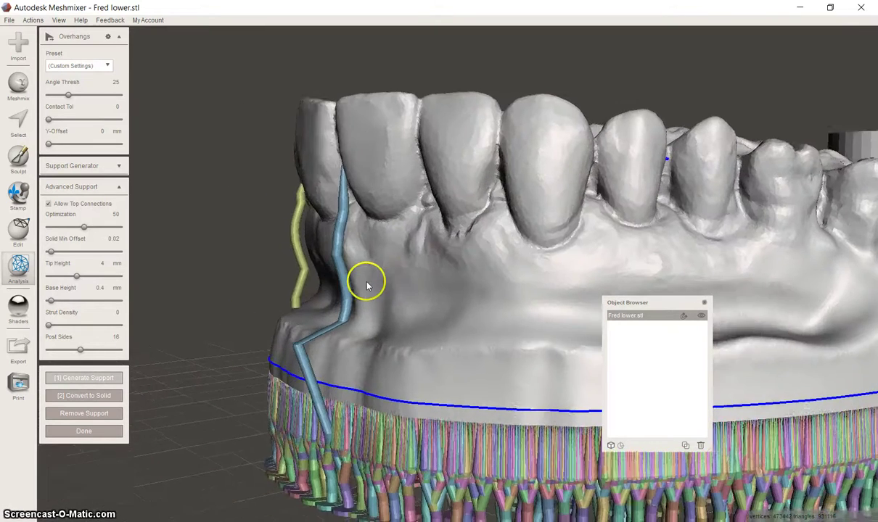
scroll(366, 279, "up", 2)
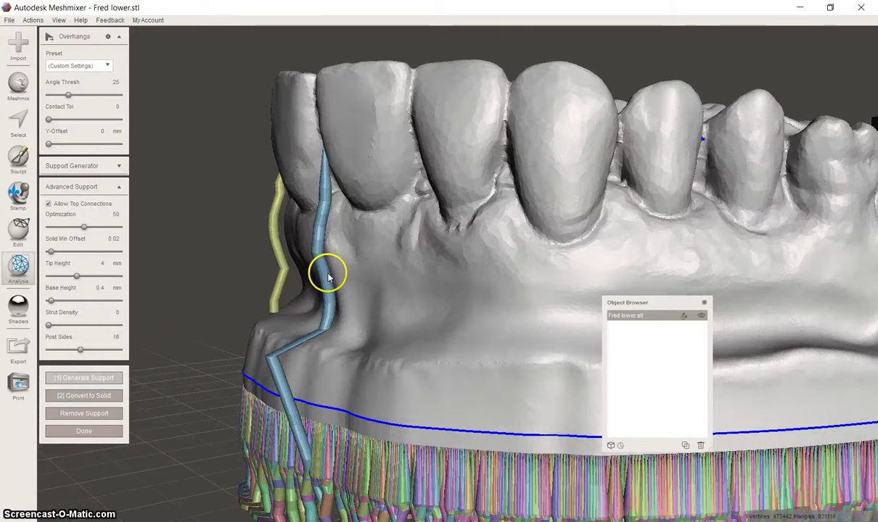
left_click(303, 453, "ctrl")
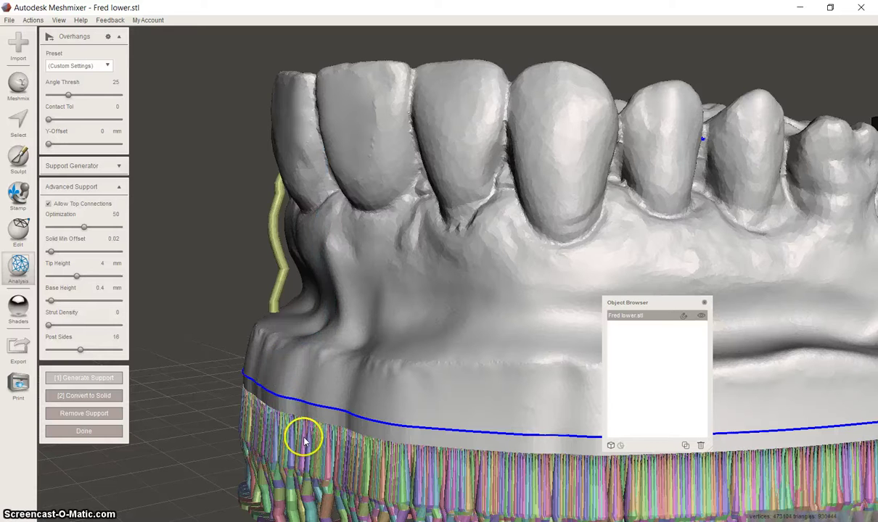
right_click_drag(310, 324, 418, 307)
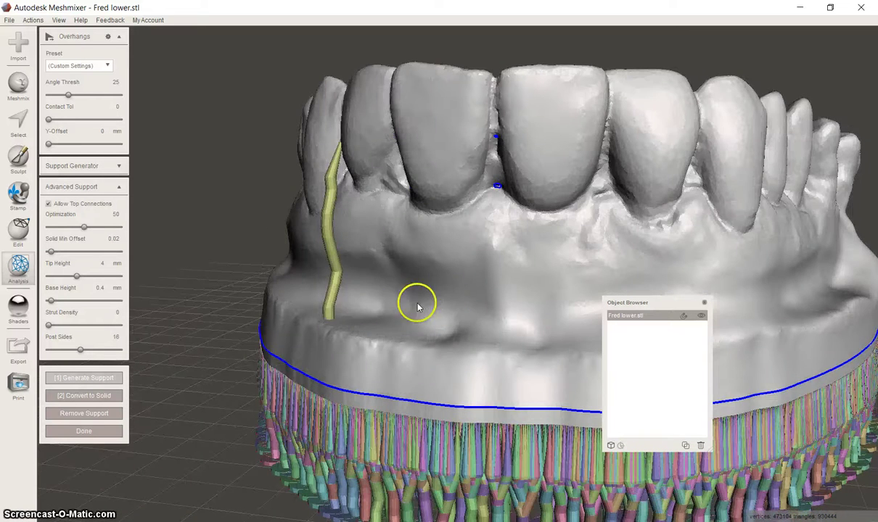
right_click_drag(336, 303, 324, 144)
left_click(373, 310, "ctrl")
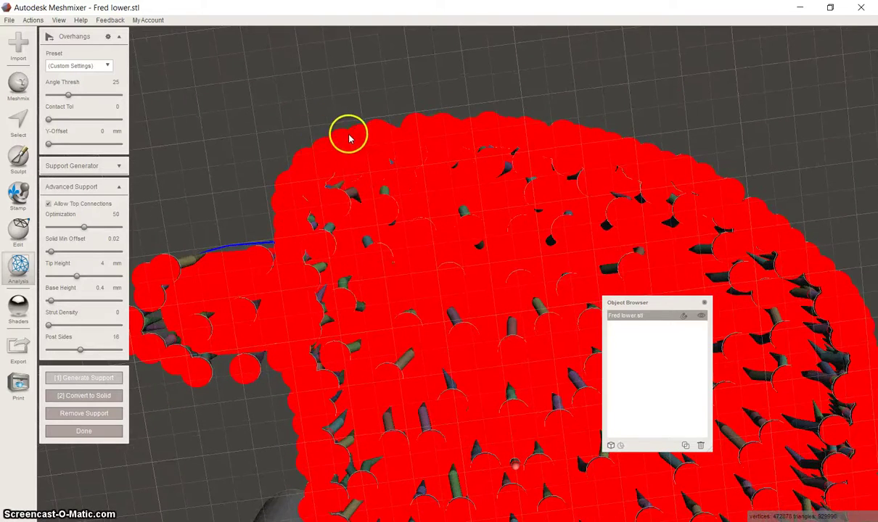
Inspect the underside supports from several angles, then close Overhangs keeping the supports.
right_click_drag(311, 138, 322, 132)
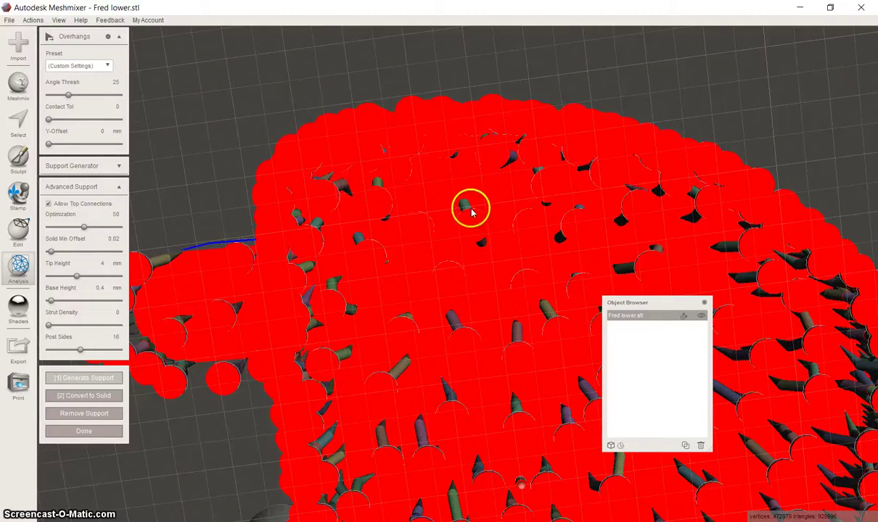
right_click_drag(481, 230, 457, 333)
mouse_move(472, 276)
right_mouse_down()
mouse_move(492, 254)
mouse_move(484, 307)
mouse_move(500, 288)
mouse_move(421, 247)
mouse_move(338, 230)
mouse_move(462, 236)
mouse_move(339, 202)
mouse_move(307, 225)
mouse_move(534, 244)
mouse_move(455, 265)
mouse_move(494, 255)
mouse_move(457, 284)
mouse_move(509, 297)
mouse_move(477, 292)
right_mouse_up()
right_click_drag(475, 368, 480, 358)
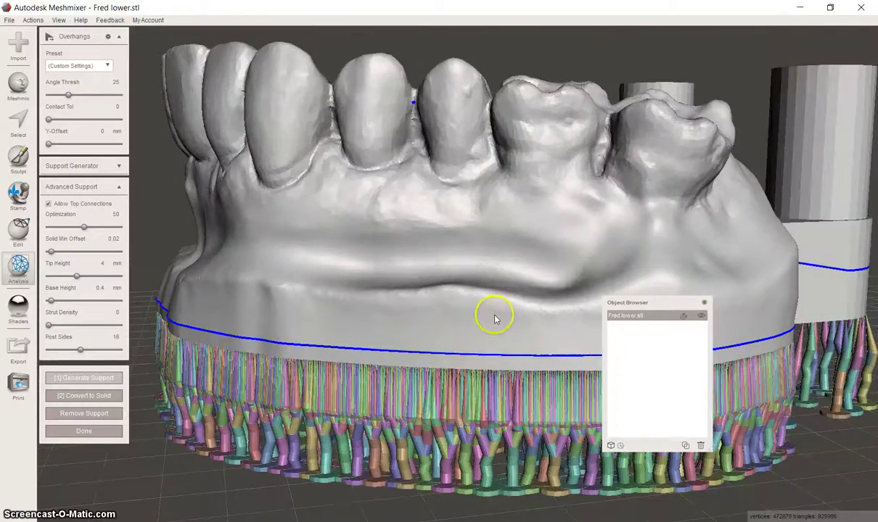
right_click_drag(496, 315, 462, 176)
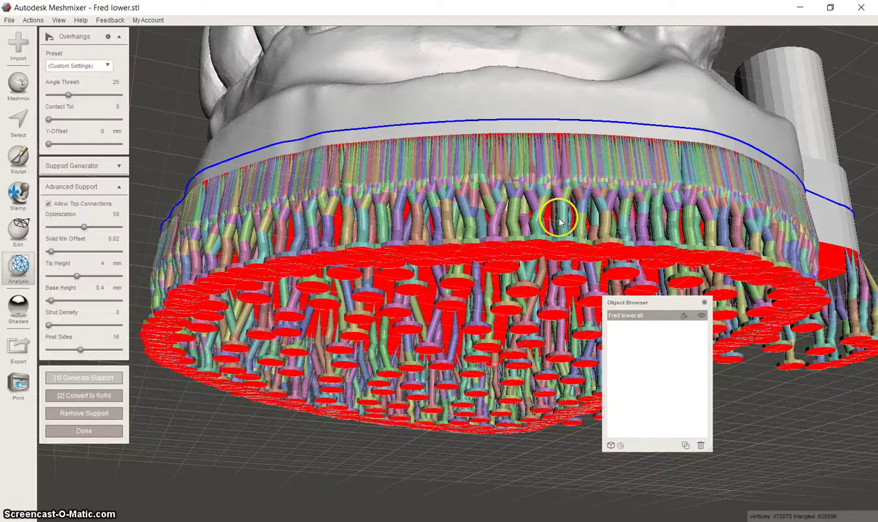
right_click_drag(548, 205, 428, 297)
left_click(109, 435)
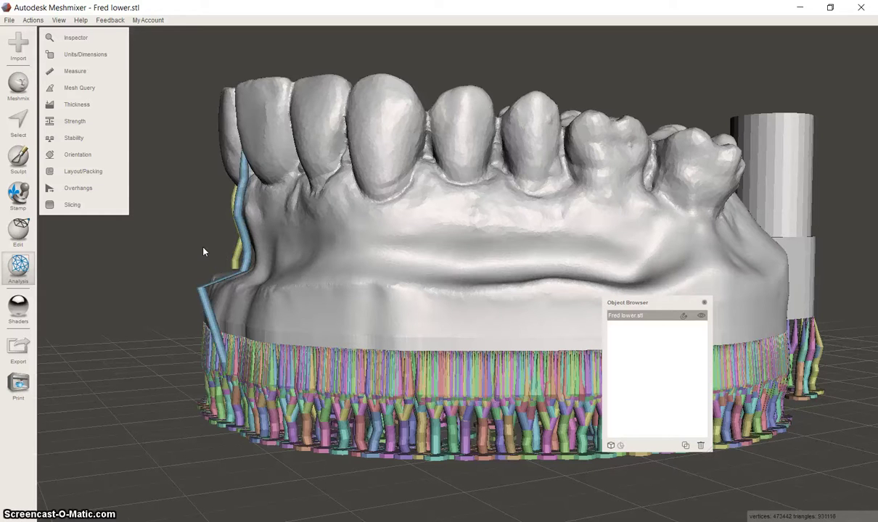
Bring up a new Meshmixer window with Fred lower.stl, maximize it, and orbit to a front view.
left_click(76, 183)
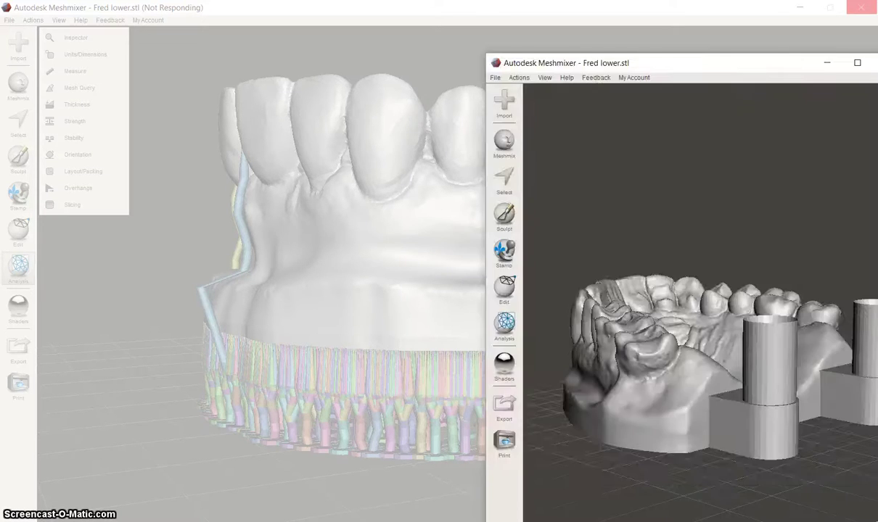
left_click(706, 55)
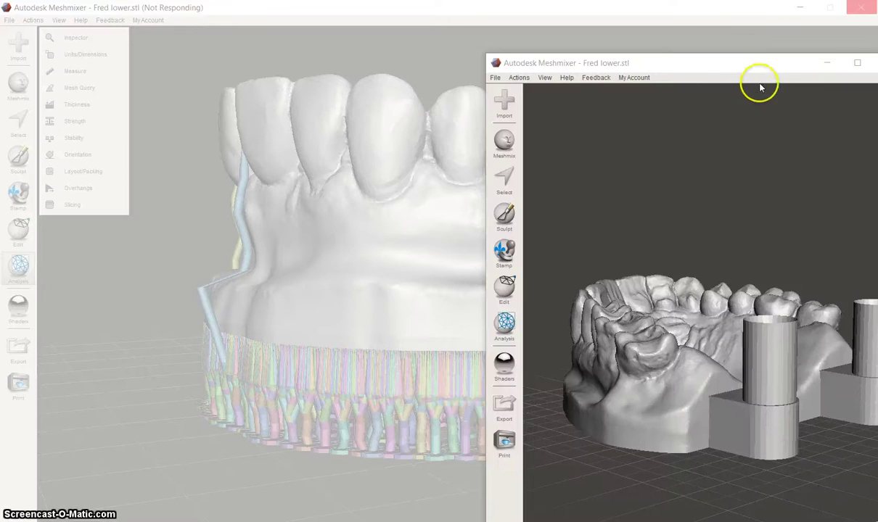
double_click(513, 66)
right_click_drag(362, 274, 472, 275)
Align the reloaded arch's base to the world origin with Y-up.
left_click(18, 230)
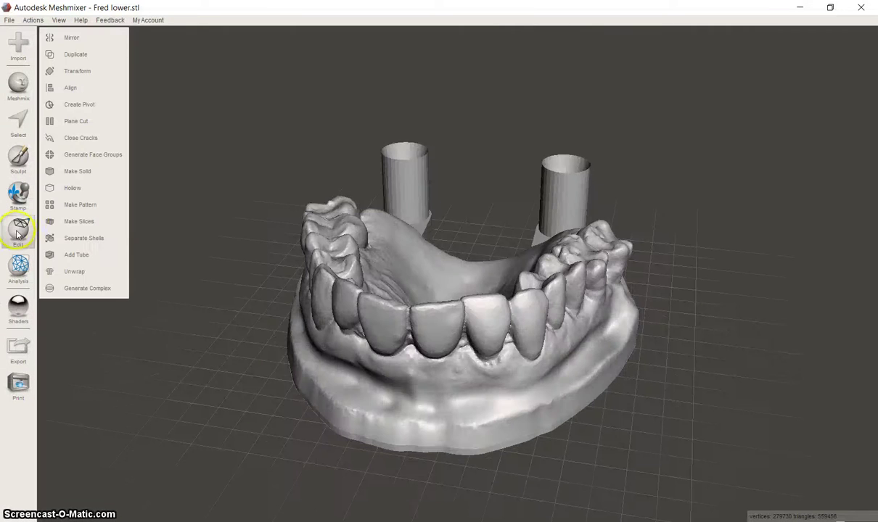
left_click(77, 89)
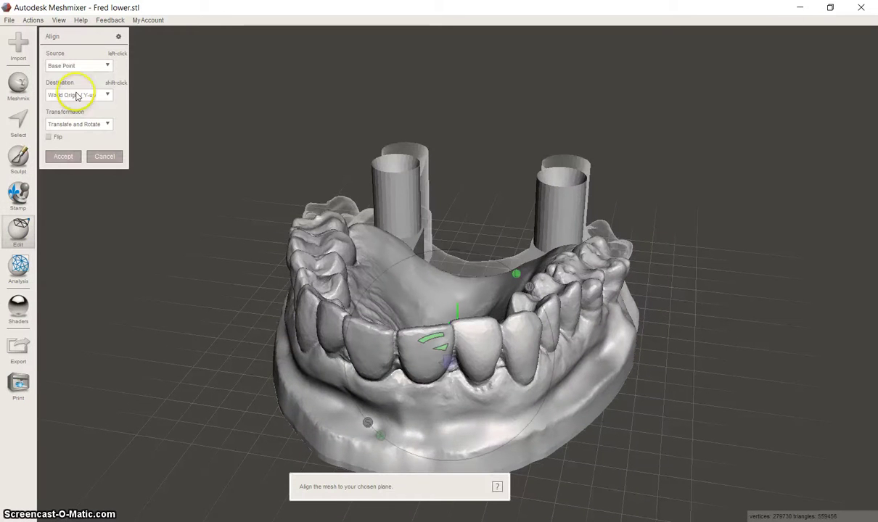
left_click(63, 158)
left_click(19, 265)
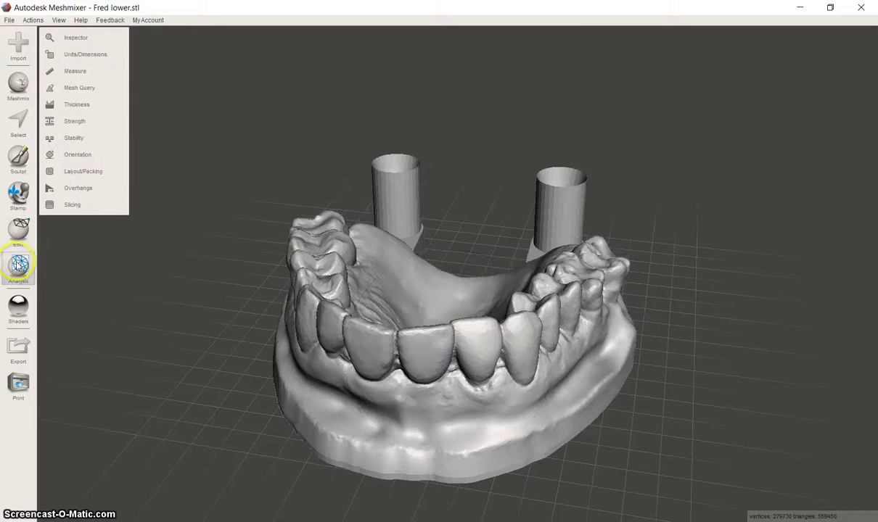
In Overhangs, set a 5 mm Y-Offset and generate supports under the arch.
left_click(80, 187)
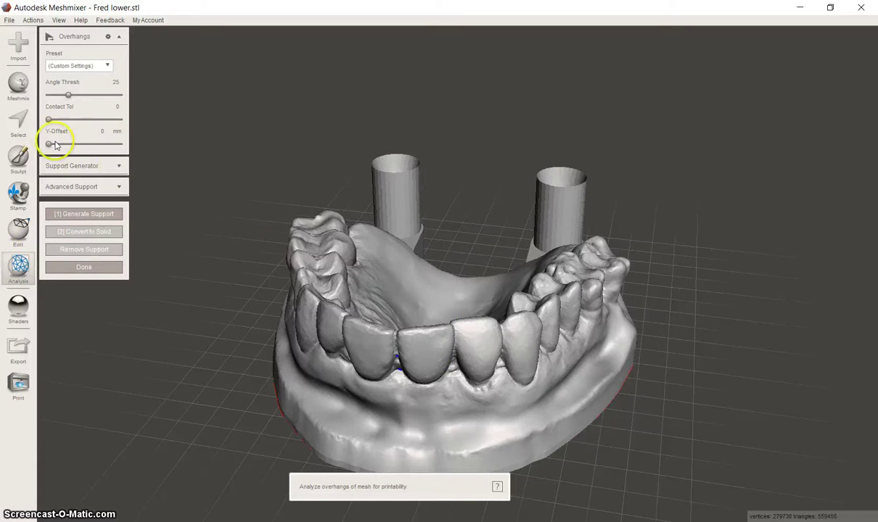
left_click(101, 131)
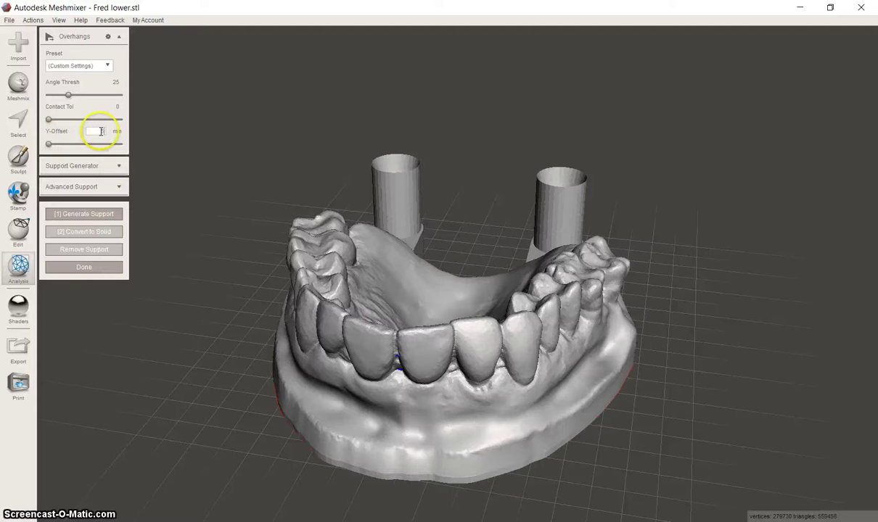
type("5")
key("Return")
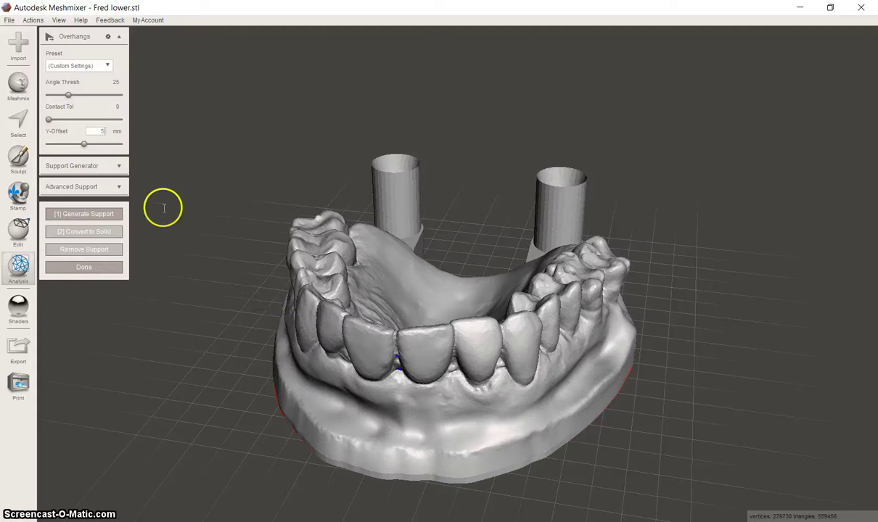
left_click(120, 167)
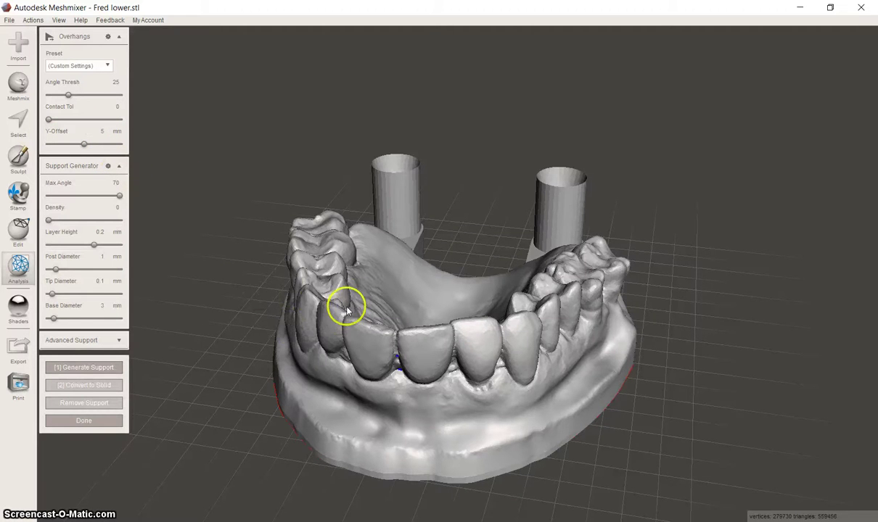
right_click_drag(350, 280, 330, 203)
left_click(101, 367)
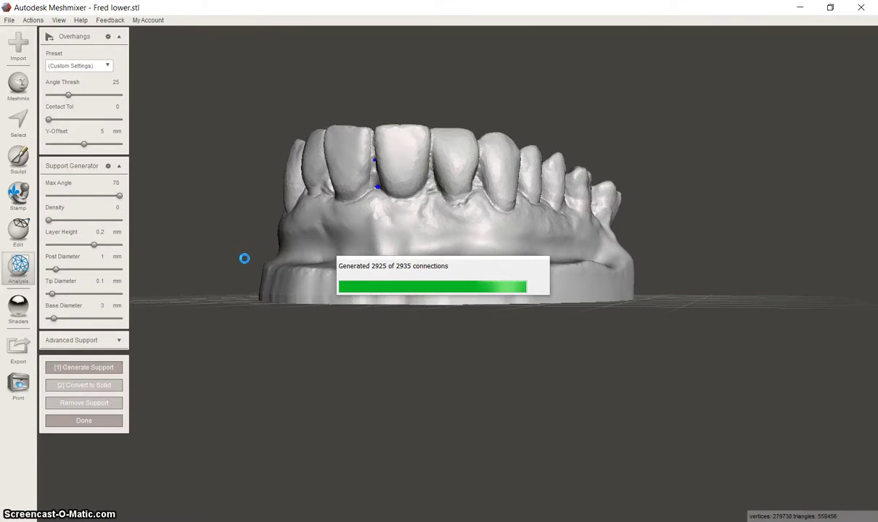
Orbit and zoom around the dental arch to inspect the generated supports from the sides and front.
right_click_drag(434, 246, 540, 296)
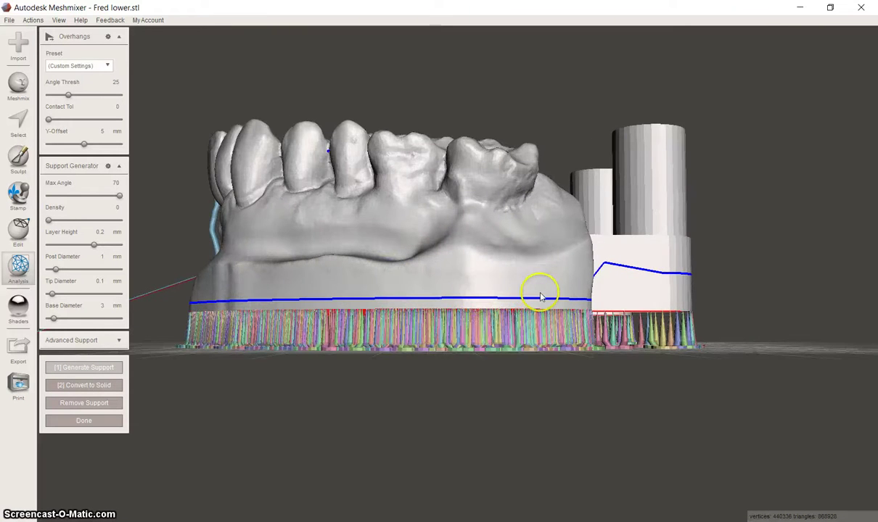
right_click_drag(450, 298, 457, 324)
right_click_drag(426, 378, 303, 177)
right_click_drag(539, 245, 412, 303)
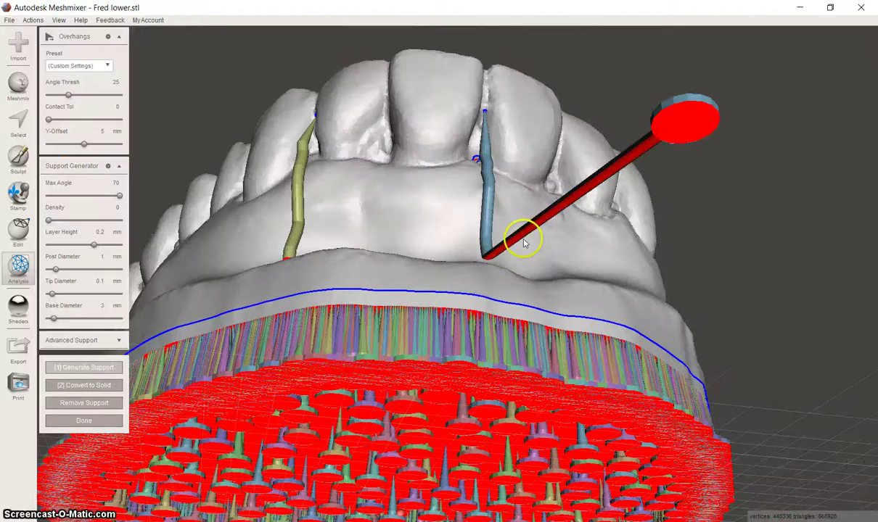
right_click_drag(521, 238, 436, 291)
scroll(459, 265, "up", 2)
scroll(394, 269, "down", 3)
scroll(393, 271, "down", 2)
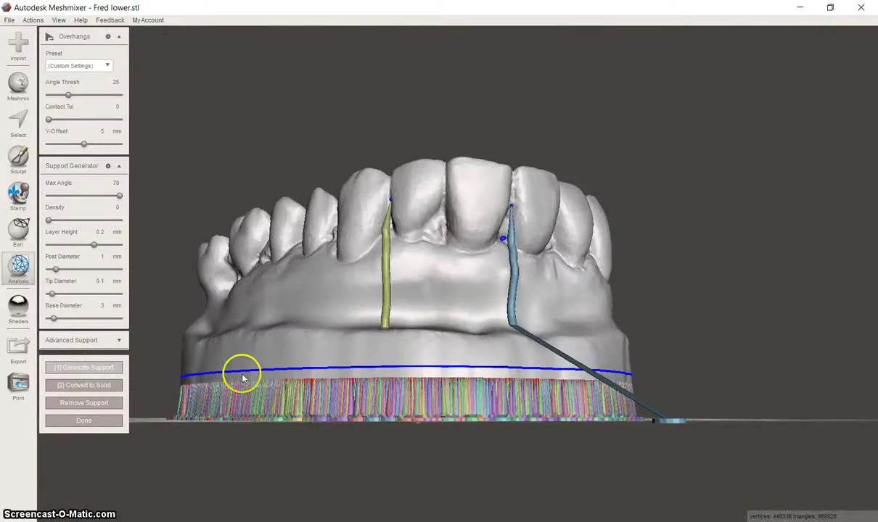
Close the Overhangs tool, keeping the supports under the lifted arch.
left_click(98, 427)
right_click_drag(358, 284, 446, 313)
middle_click_drag(409, 314, 446, 299)
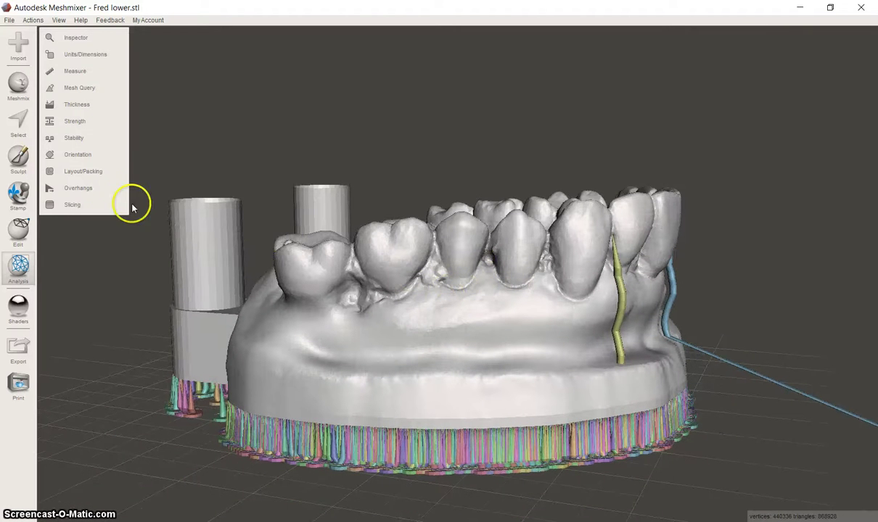
Reopen the Overhangs analysis on the supported arch and zoom in on the support pillars.
left_click(91, 188)
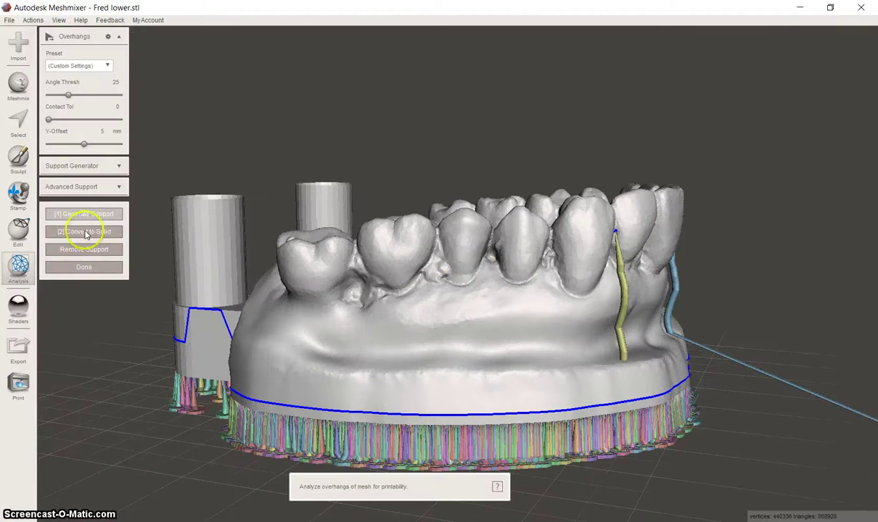
scroll(367, 402, "up", 5)
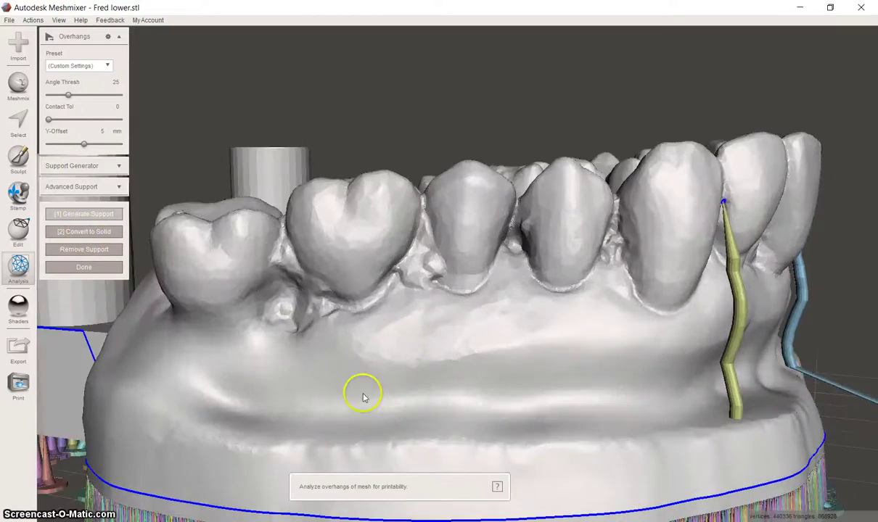
middle_click_drag(363, 397, 463, 272)
scroll(404, 304, "up", 5)
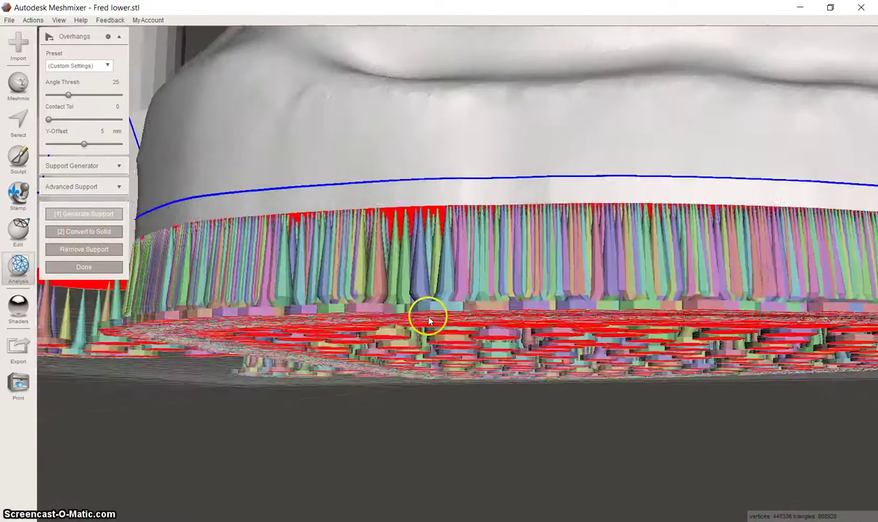
scroll(422, 309, "up", 6)
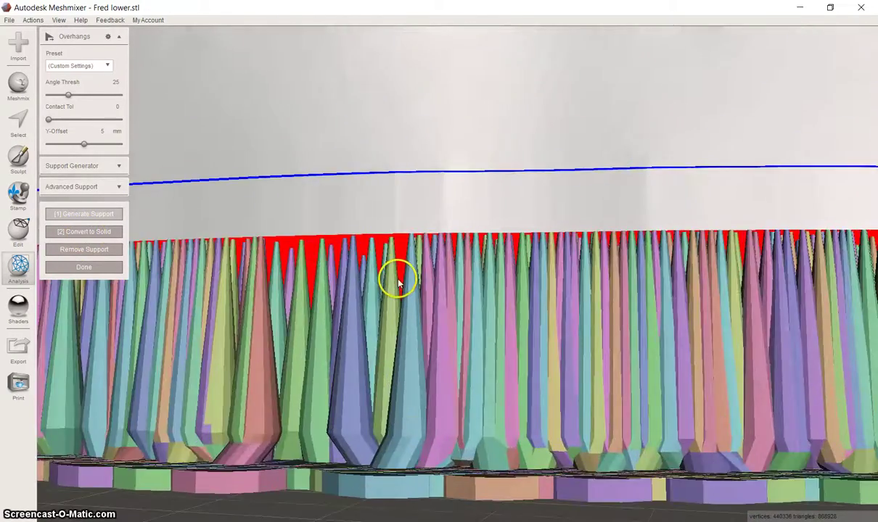
scroll(398, 279, "up", 4)
scroll(400, 214, "up", 3)
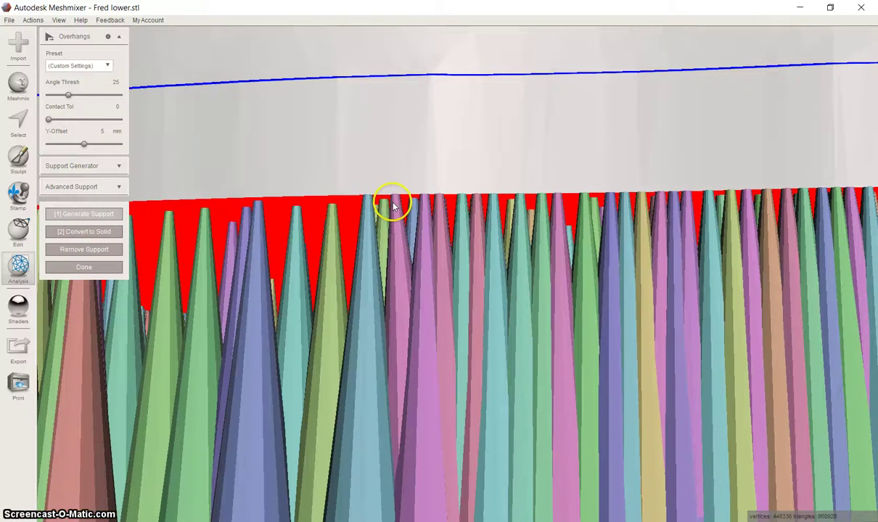
middle_click_drag(392, 206, 387, 229)
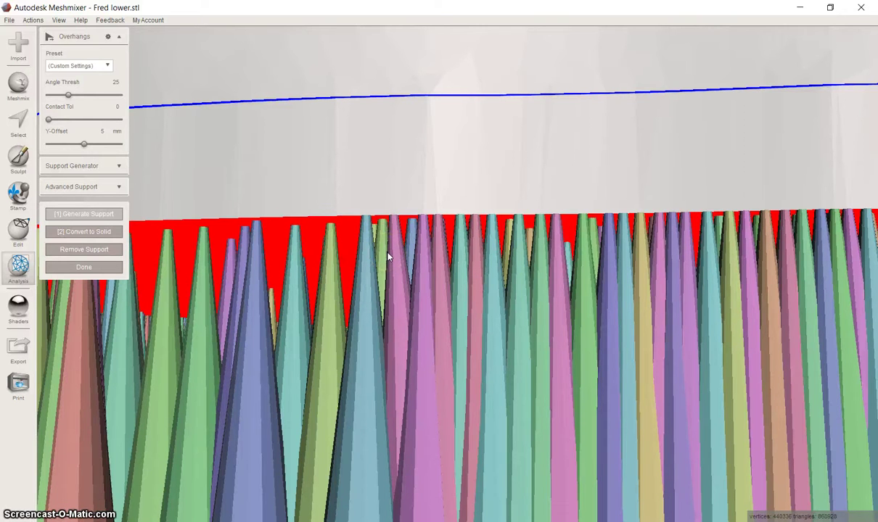
Zoom back out and orbit to view the supports down to their base.
left_click(355, 304)
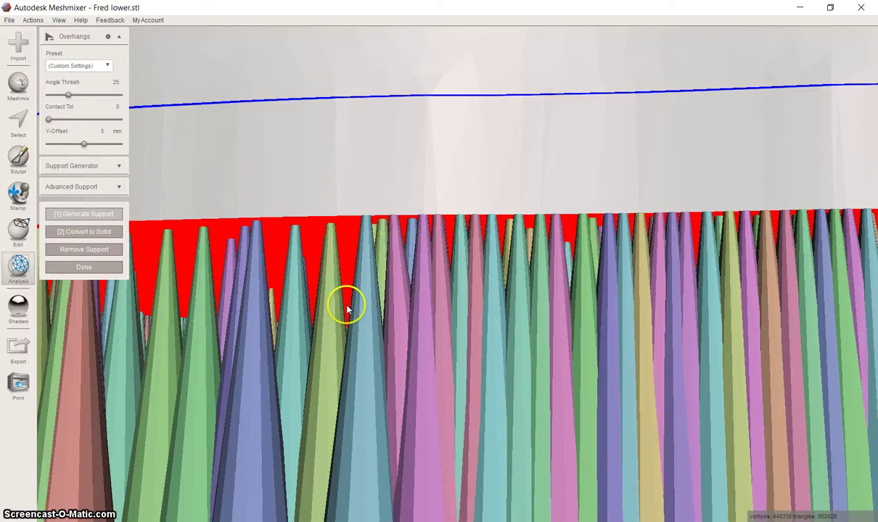
scroll(363, 338, "down", 2)
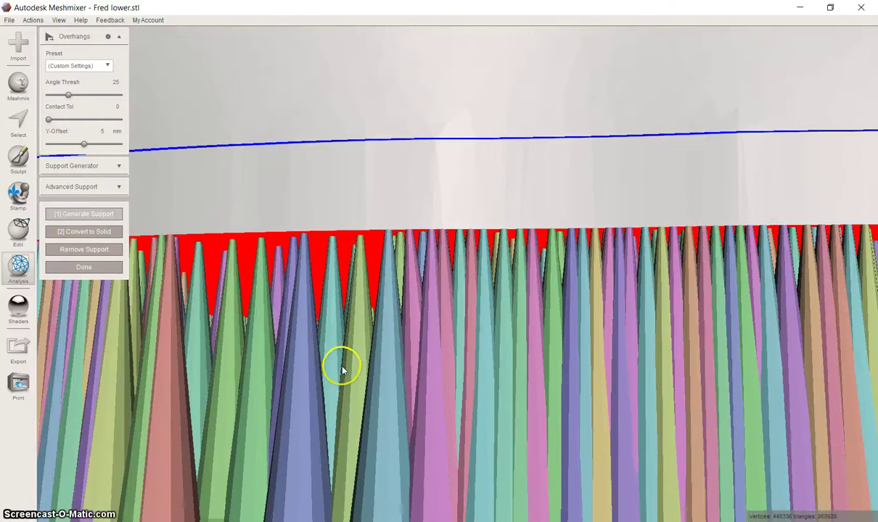
scroll(348, 371, "down", 4)
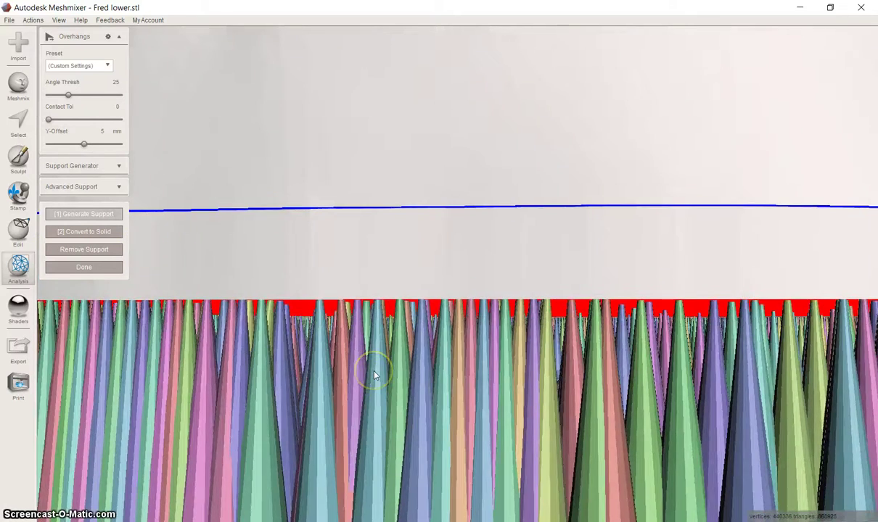
scroll(374, 375, "down", 2)
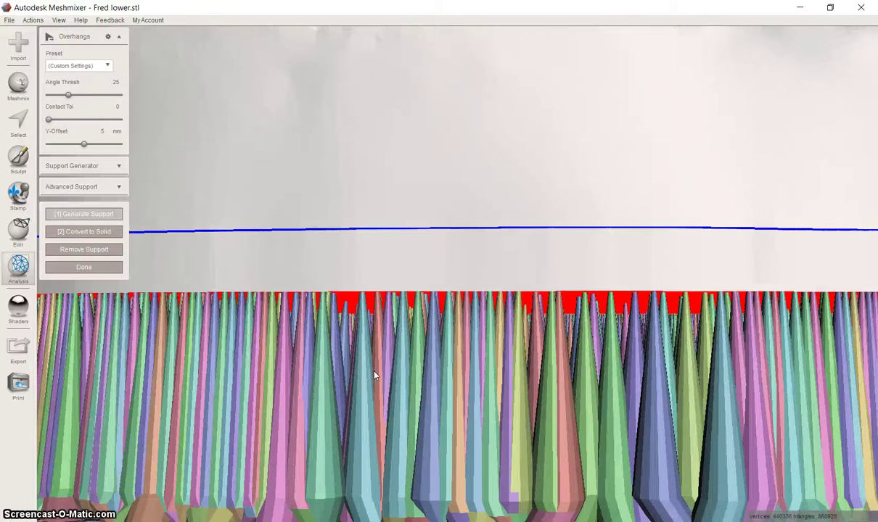
right_click_drag(349, 412, 334, 428)
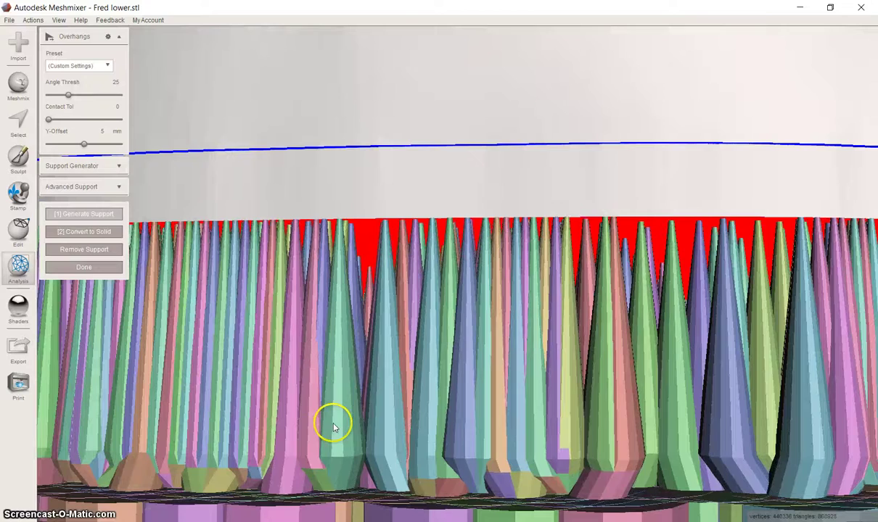
scroll(334, 428, "down", 2)
scroll(367, 406, "up", 4)
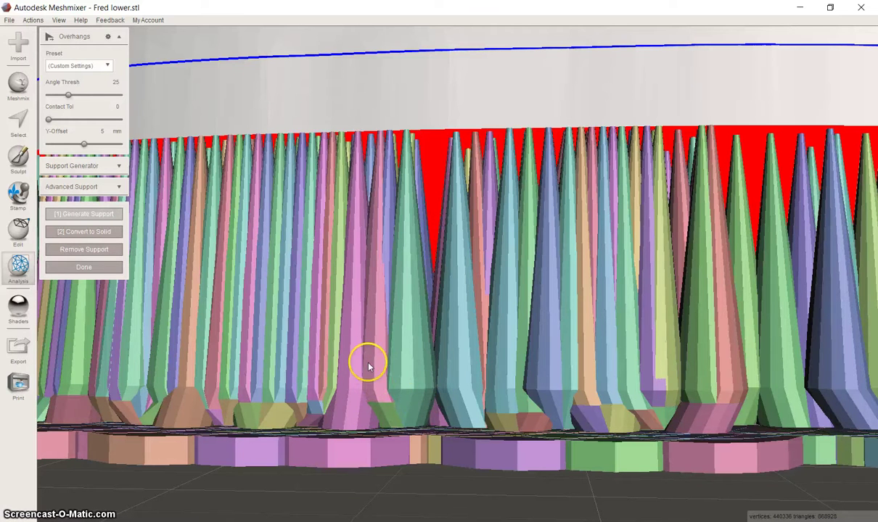
scroll(355, 407, "up", 5)
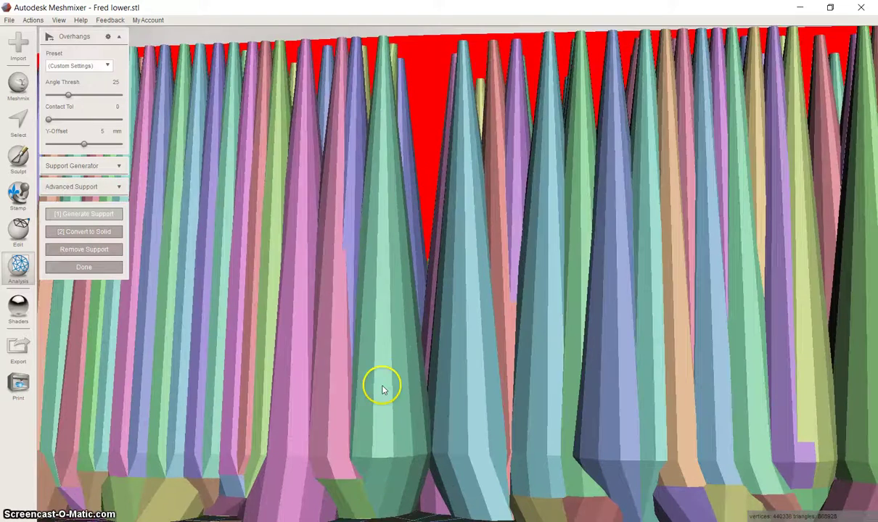
scroll(423, 356, "up", 1)
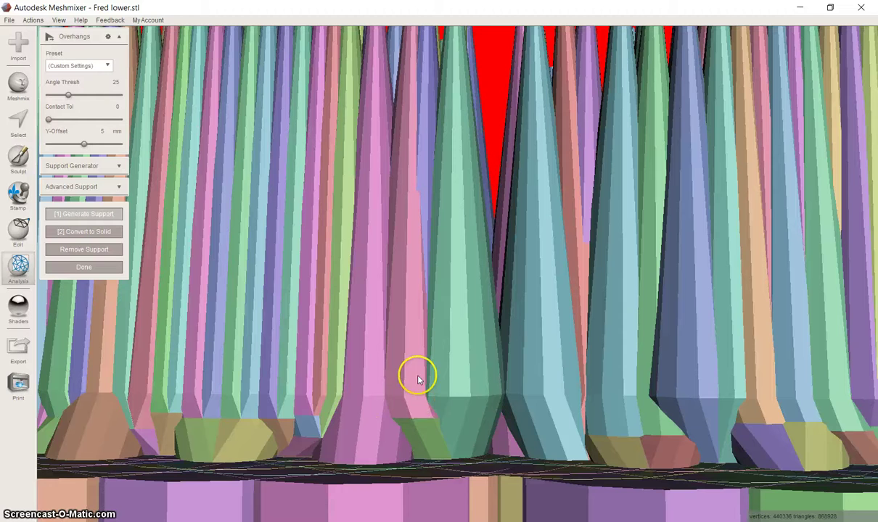
mouse_move(425, 425)
right_mouse_down()
mouse_move(429, 444)
mouse_move(434, 413)
right_mouse_up()
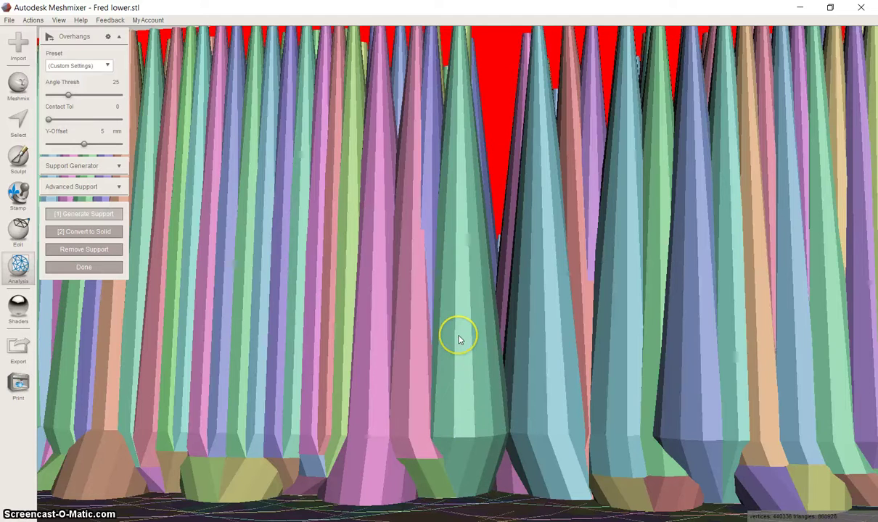
scroll(458, 340, "down", 3)
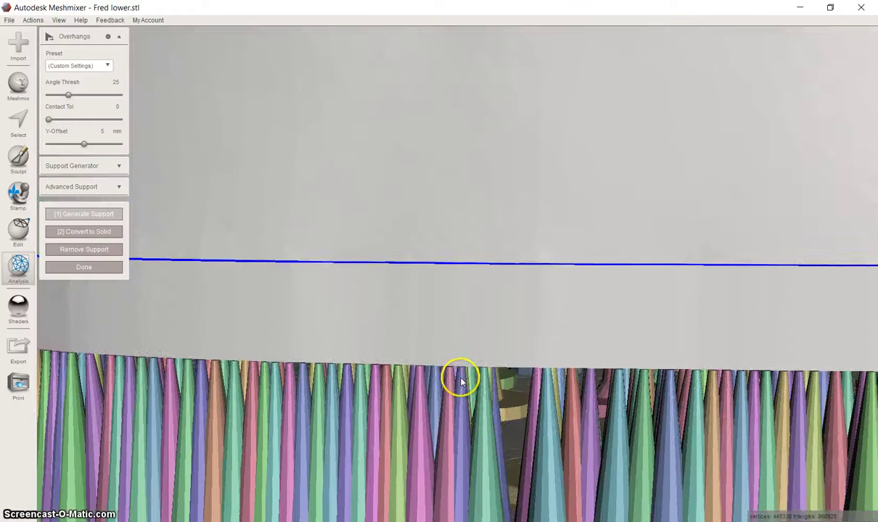
scroll(461, 370, "down", 3)
middle_click_drag(462, 364, 467, 300)
scroll(468, 326, "up", 4)
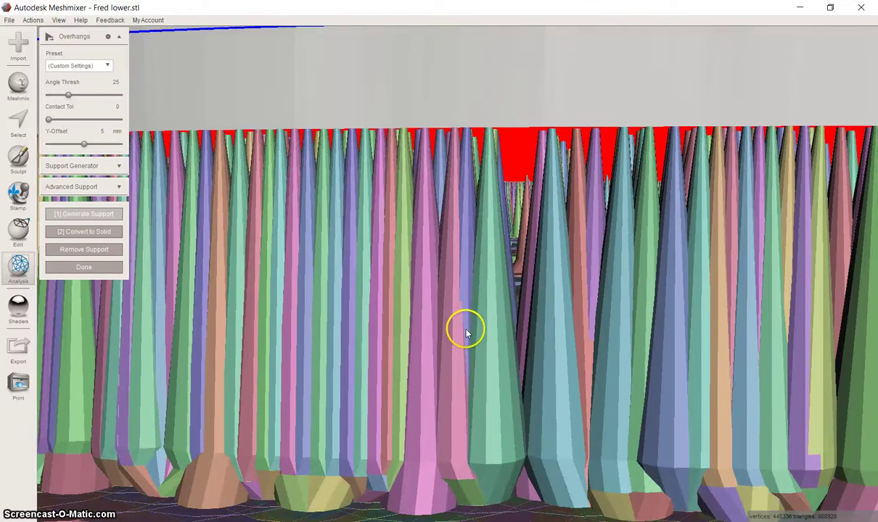
middle_click_drag(462, 328, 462, 314)
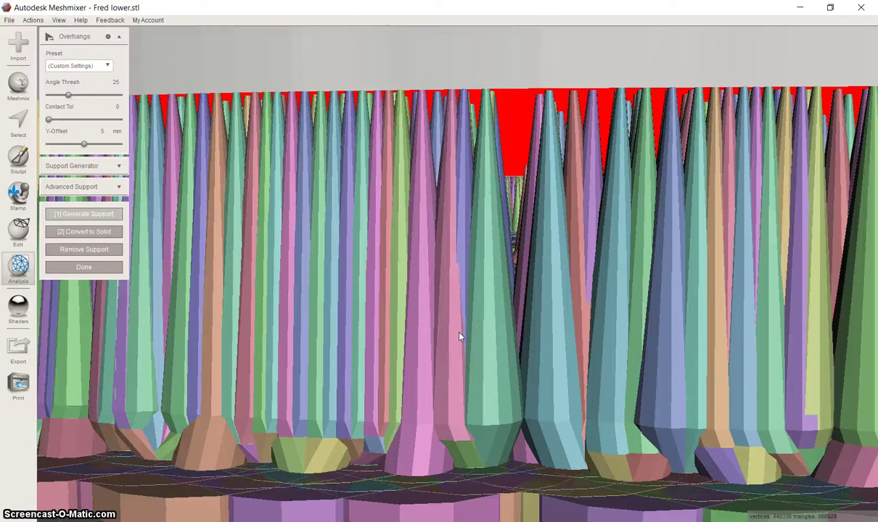
mouse_move(459, 336)
left_mouse_down()
mouse_move(449, 358)
mouse_move(461, 382)
mouse_move(357, 394)
left_mouse_up()
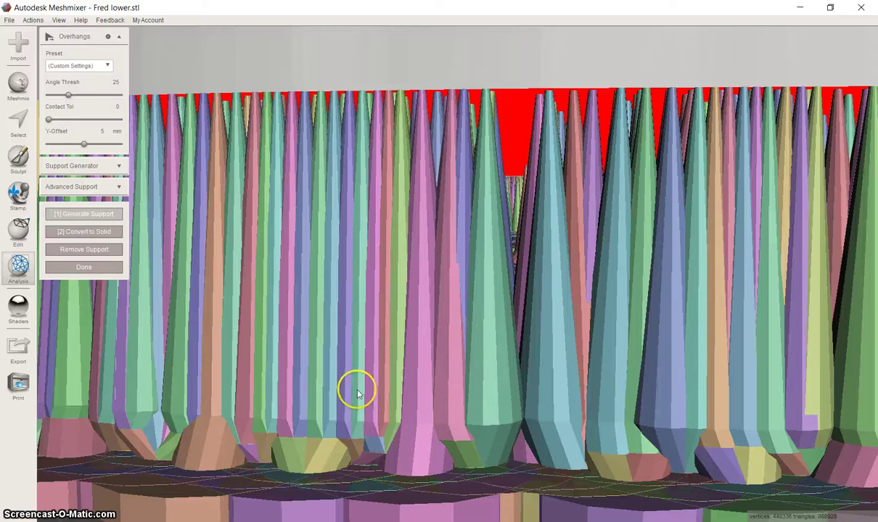